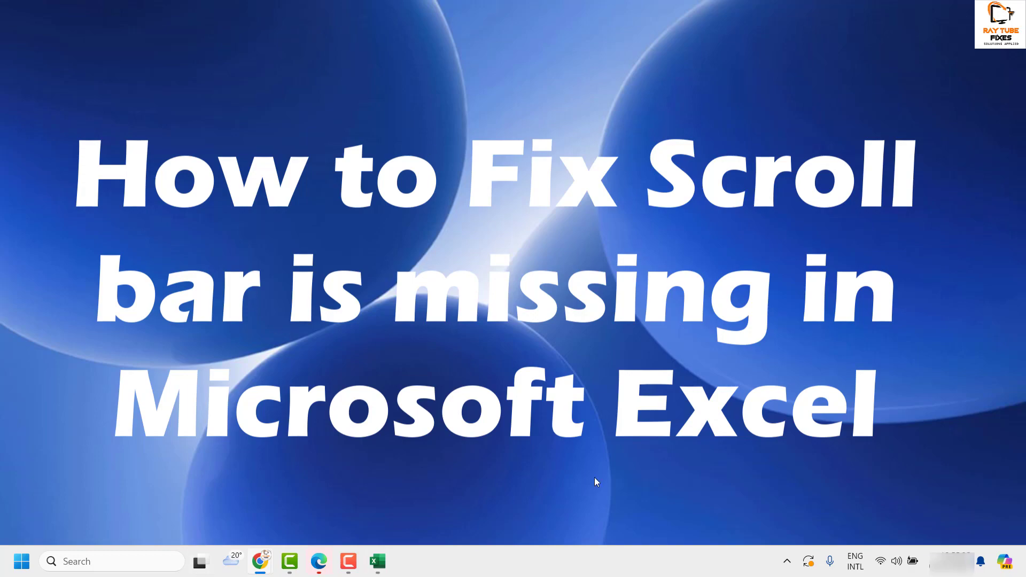
Launch Excel from the taskbar so the blank workbook Book1 opens.
click(377, 561)
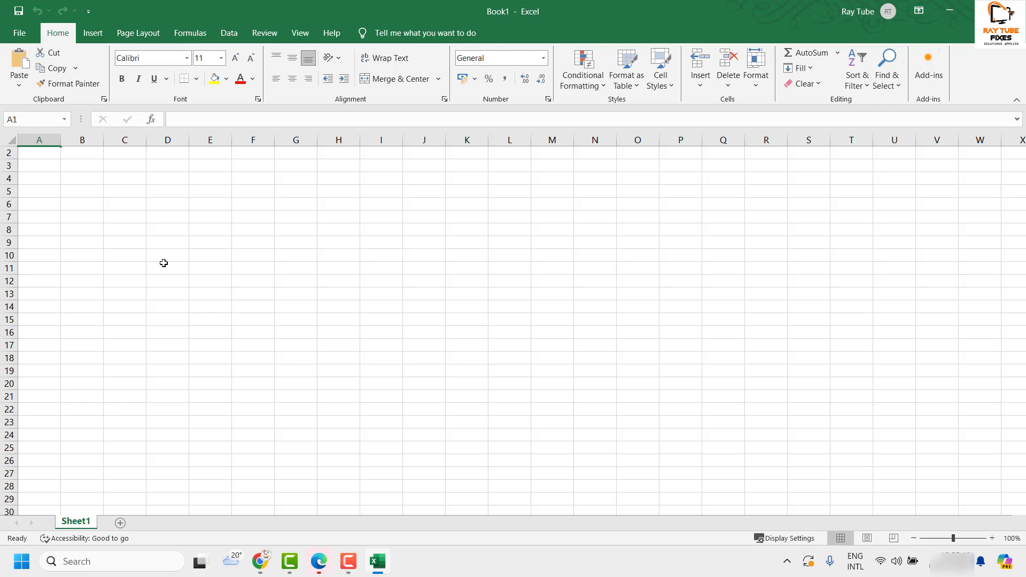
In Excel Options > Advanced, enable Show horizontal scroll bar and Show vertical scroll bar for Book1.
click(19, 38)
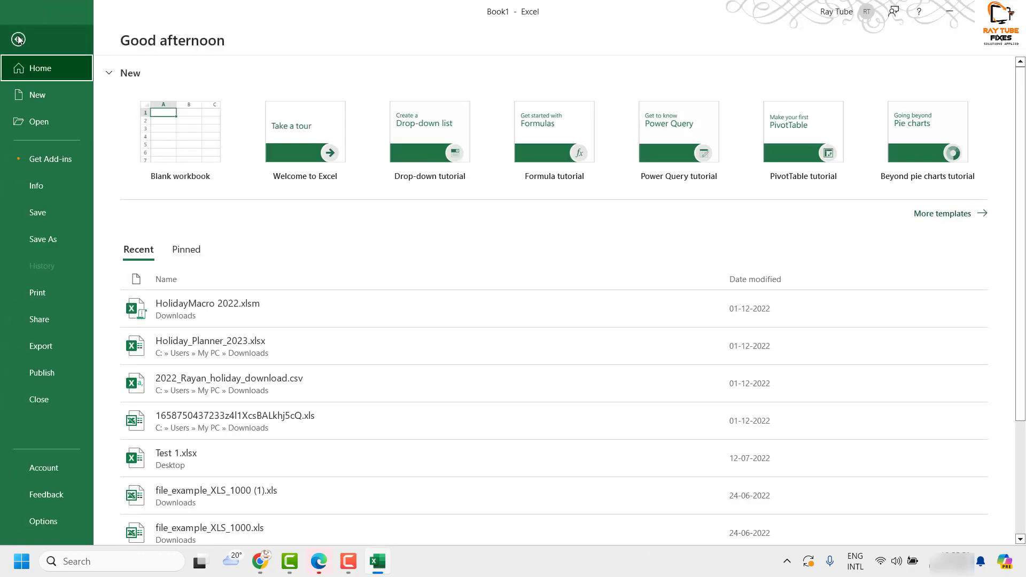
click(61, 524)
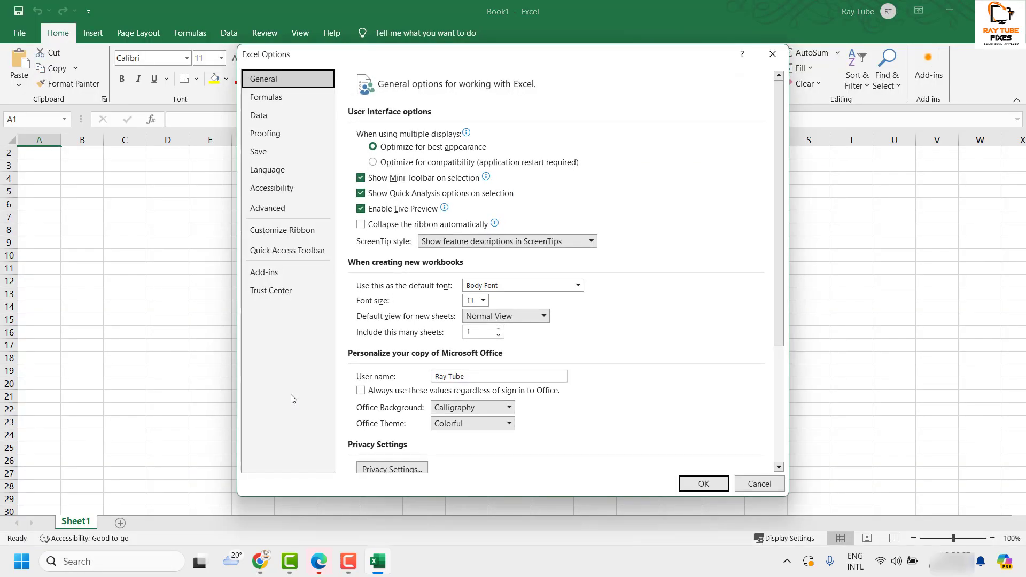
click(286, 211)
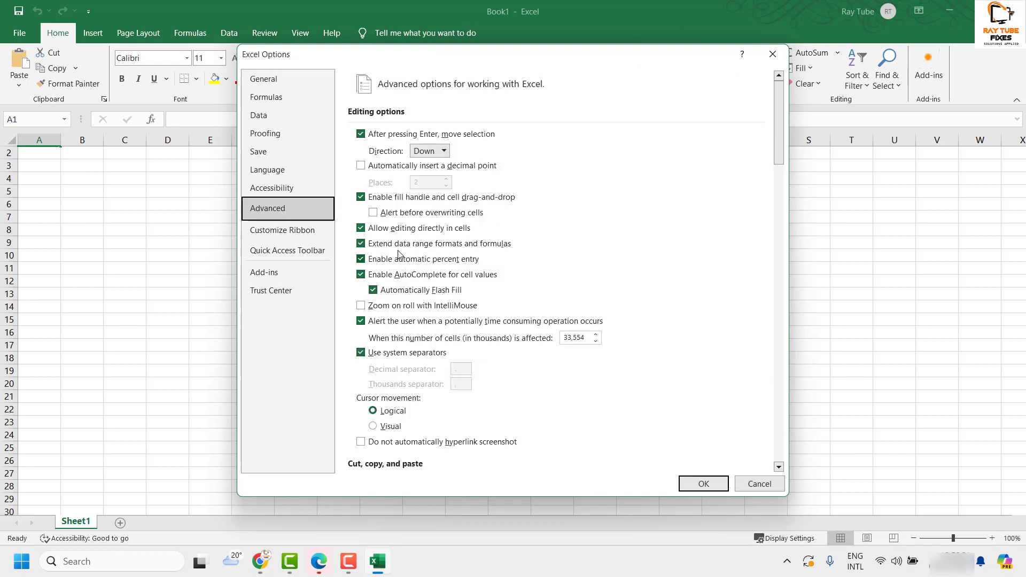
drag(778, 133, 774, 309)
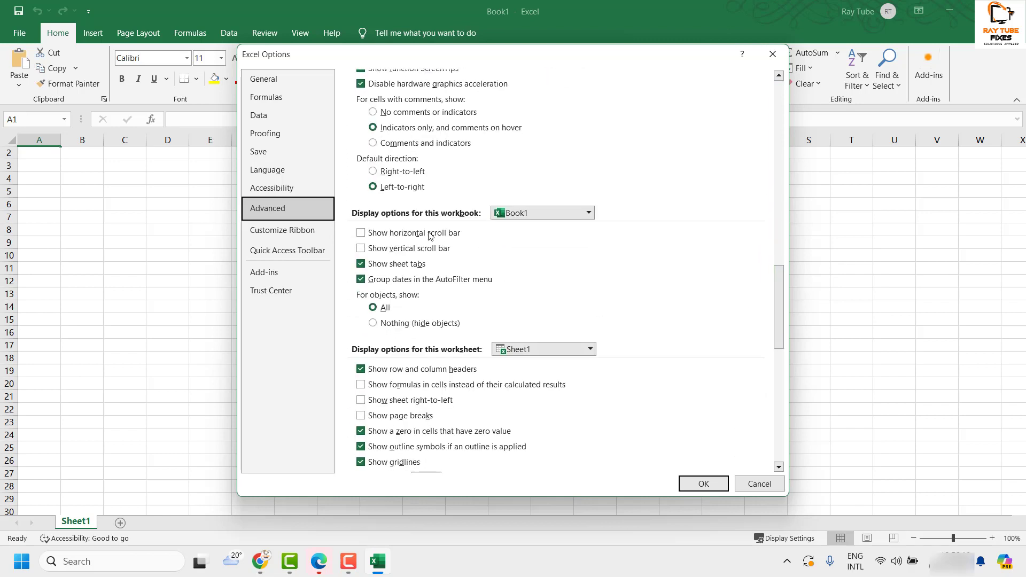
click(362, 234)
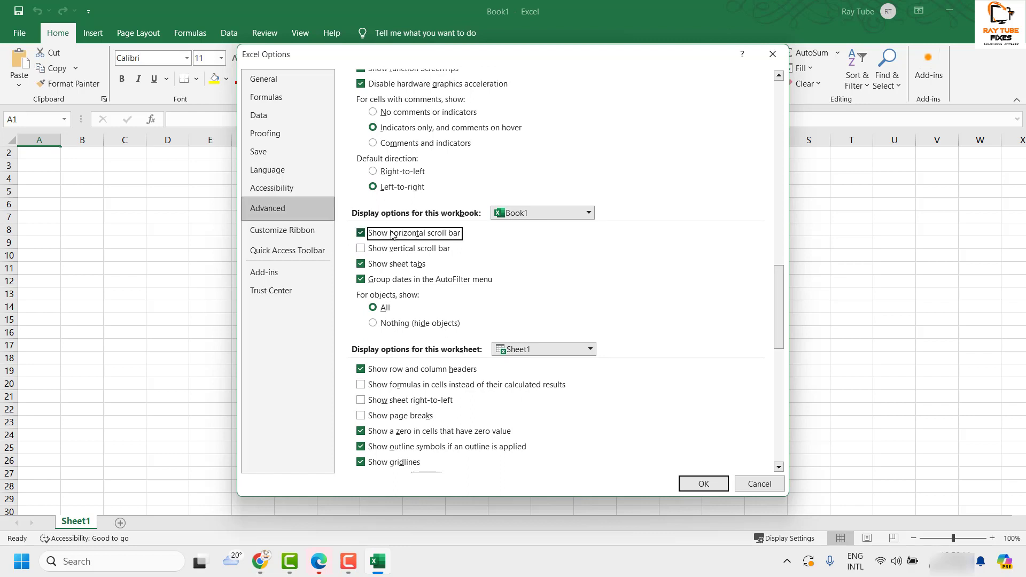
click(362, 250)
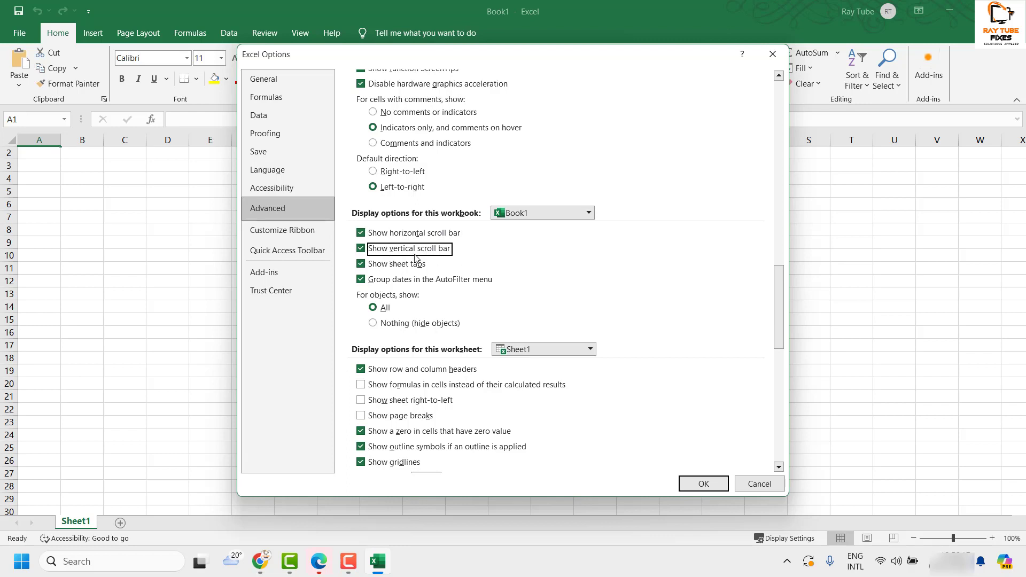
click(704, 484)
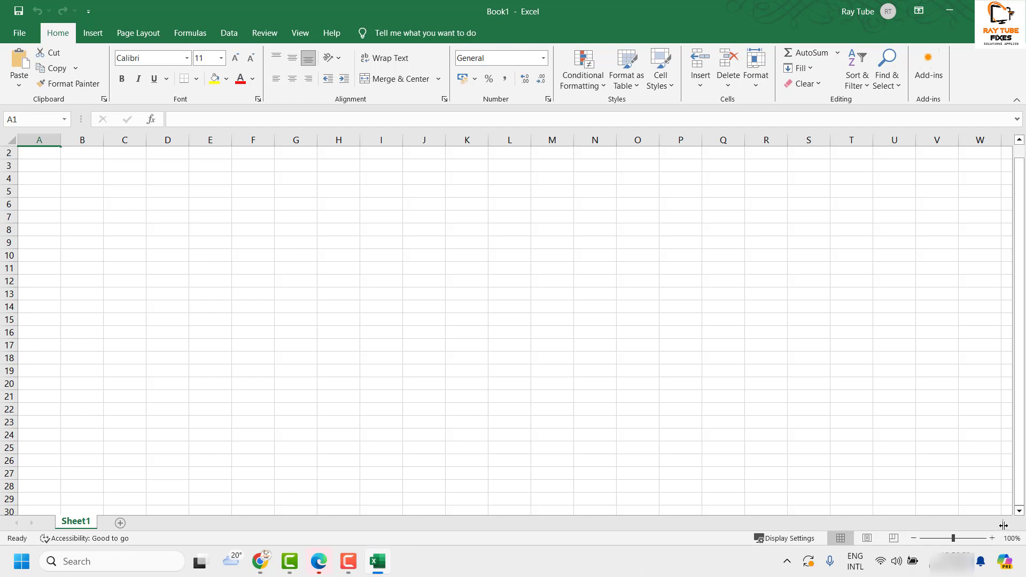
Drag the sheet-tab split handle leftward so the horizontal scroll bar stretches beside the tabs.
drag(1004, 525, 1003, 530)
drag(1000, 524, 539, 513)
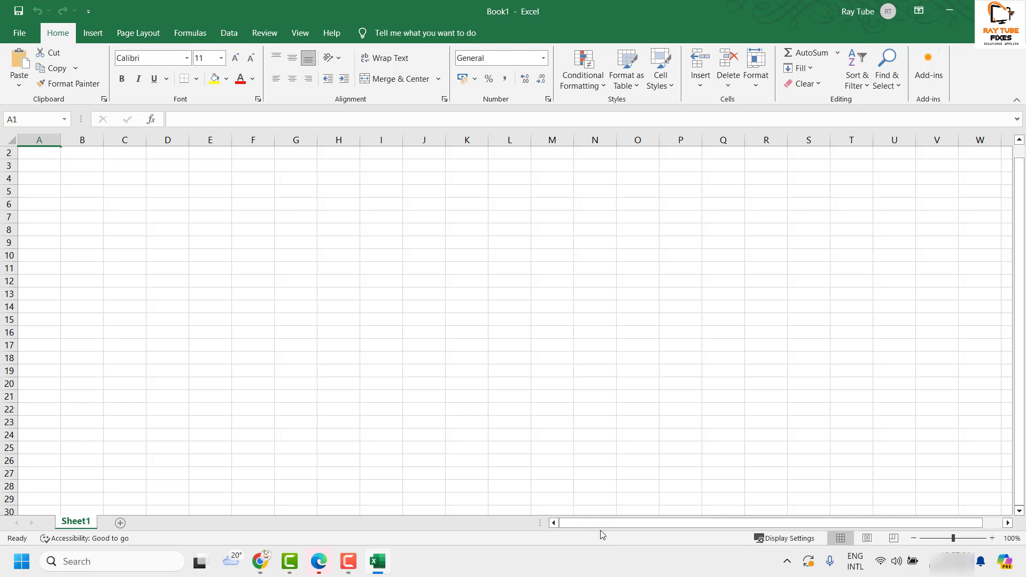
drag(639, 523, 525, 523)
Arrange all open workbook windows using the Tiled layout from the View tab.
click(302, 42)
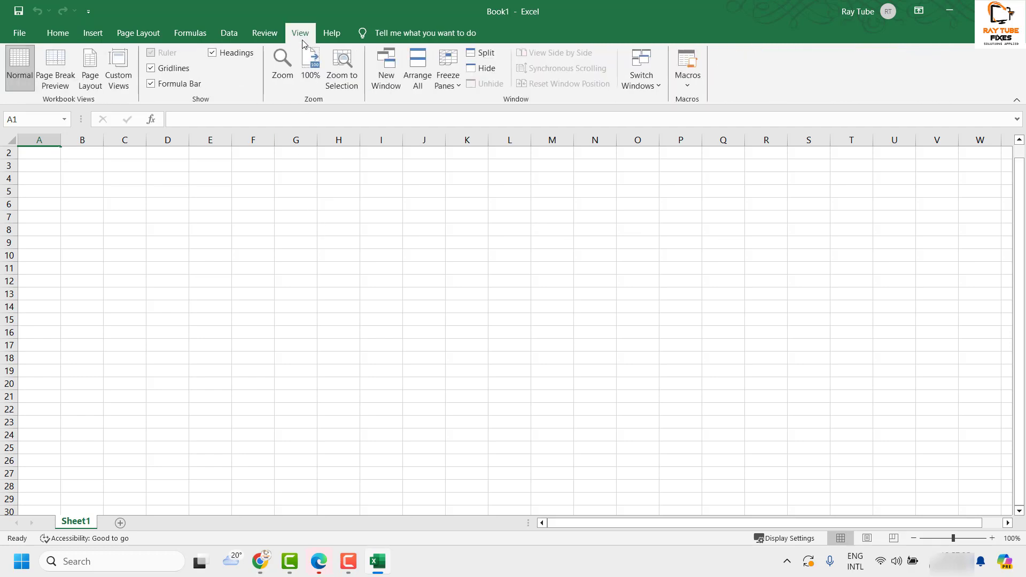
click(419, 87)
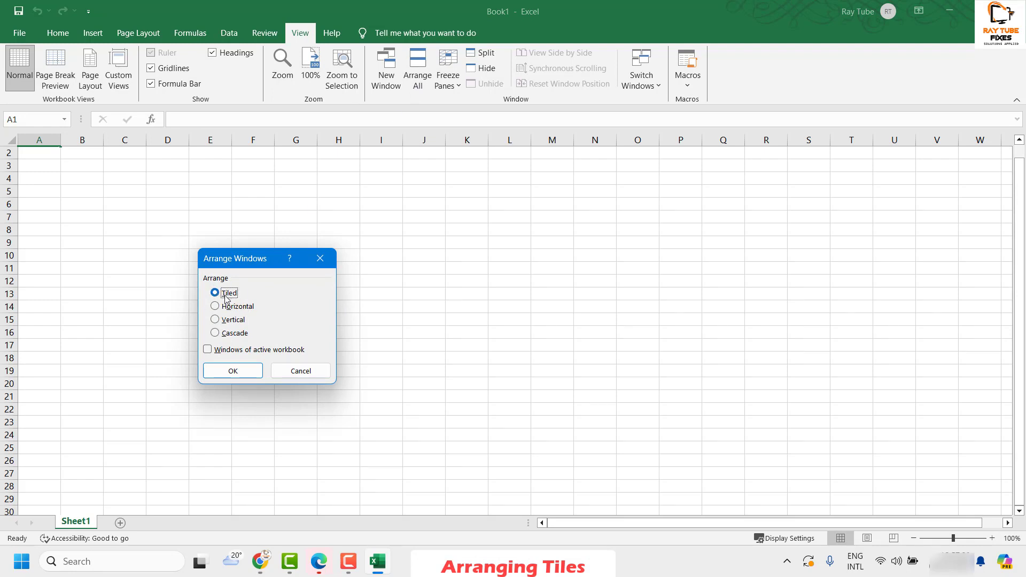
click(235, 376)
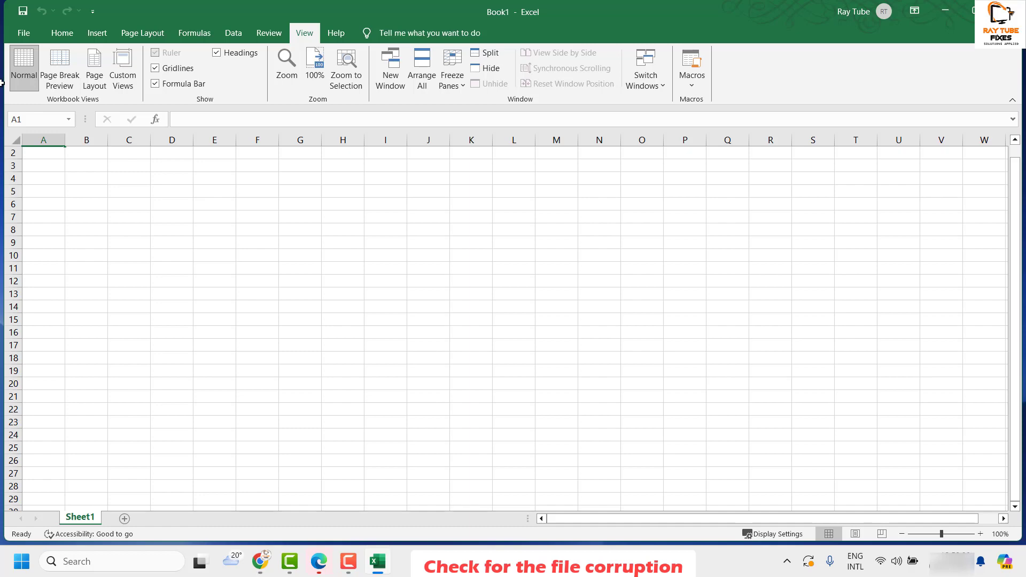
Create a new blank workbook Book2 and maximize its window.
click(23, 32)
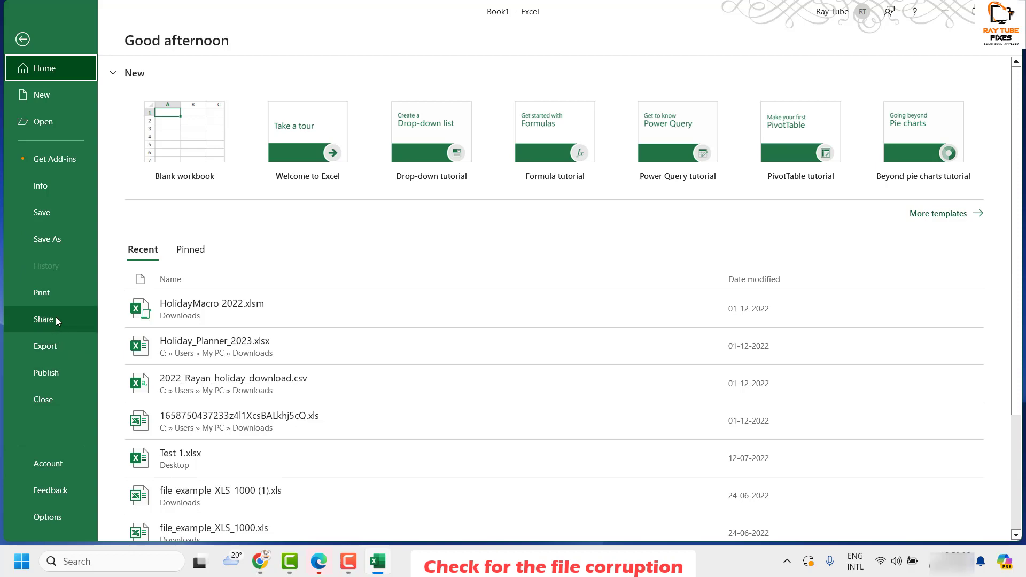
click(62, 97)
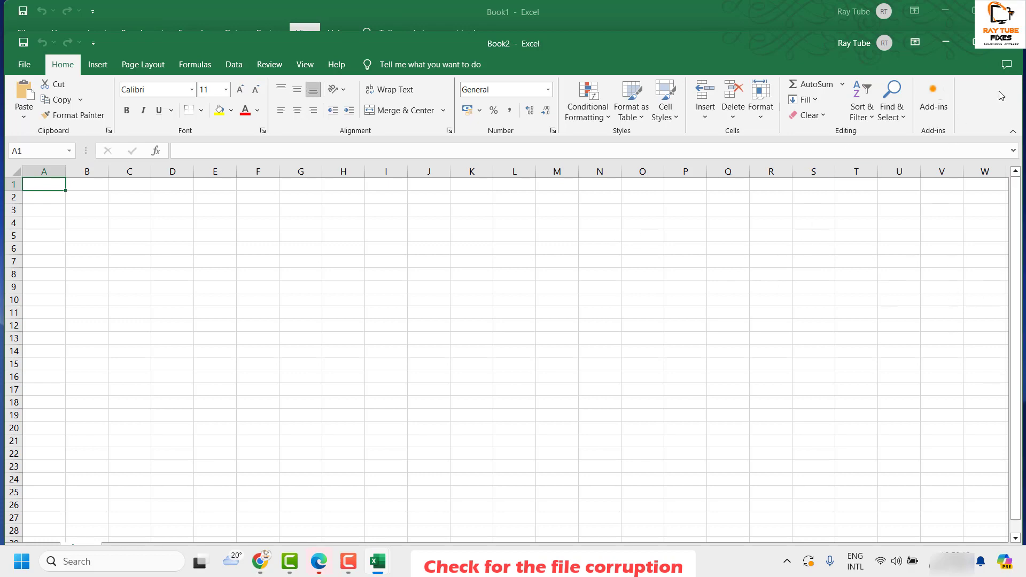
click(979, 49)
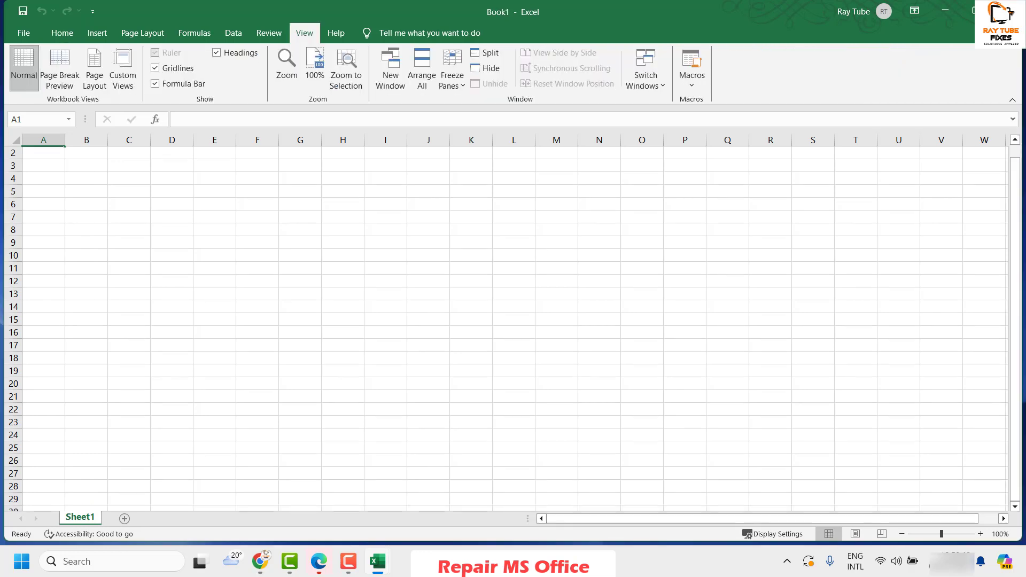
Close Excel without saving Book1, then run appwiz.cpl to open Programs and Features.
key(alt+F4)
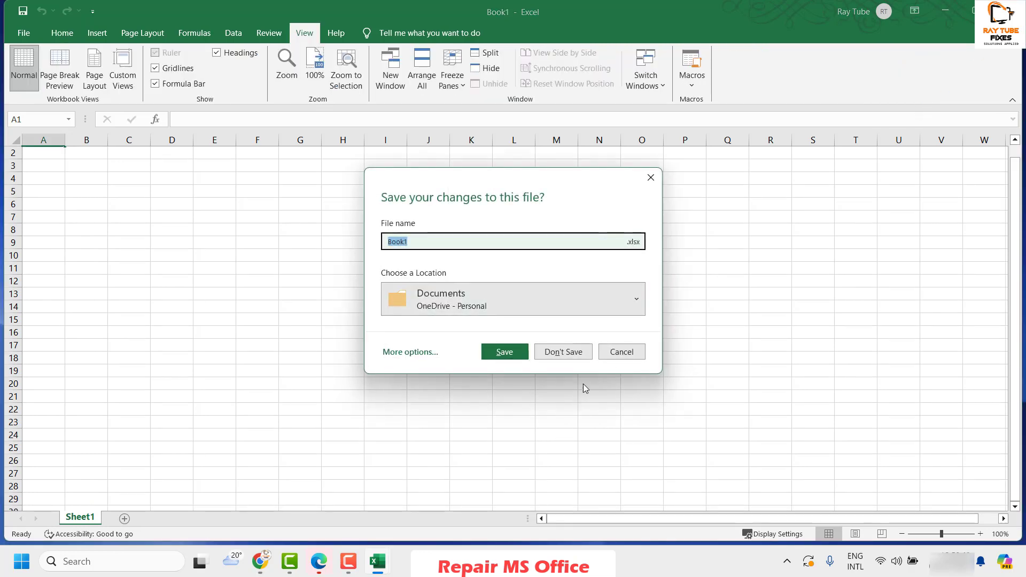
click(582, 358)
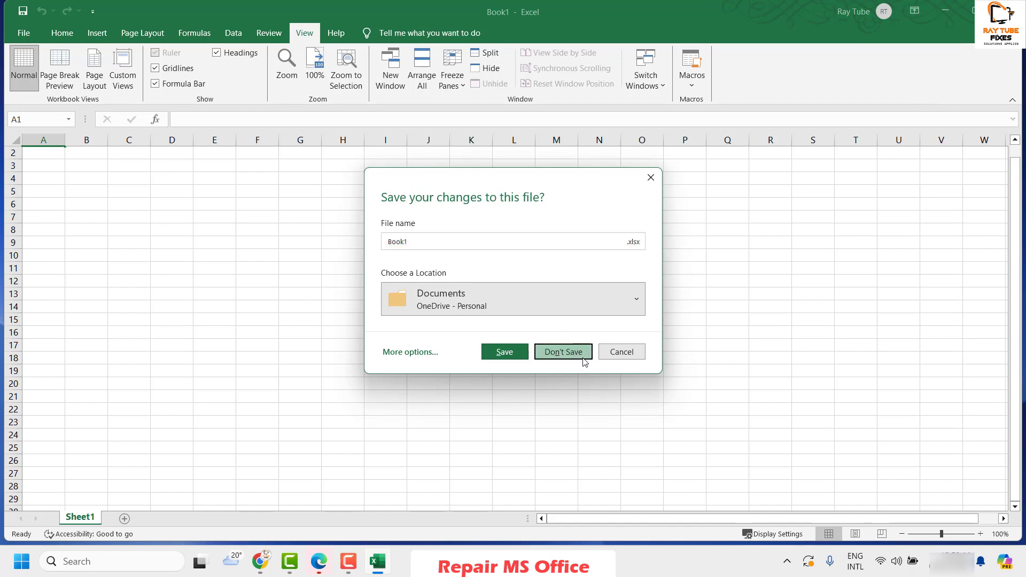
right_click(22, 562)
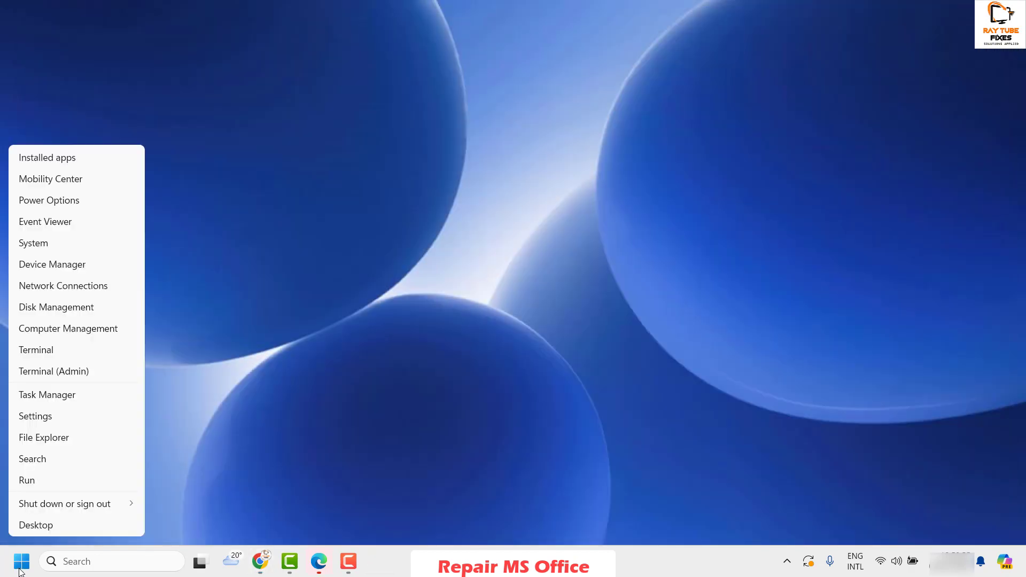
click(45, 481)
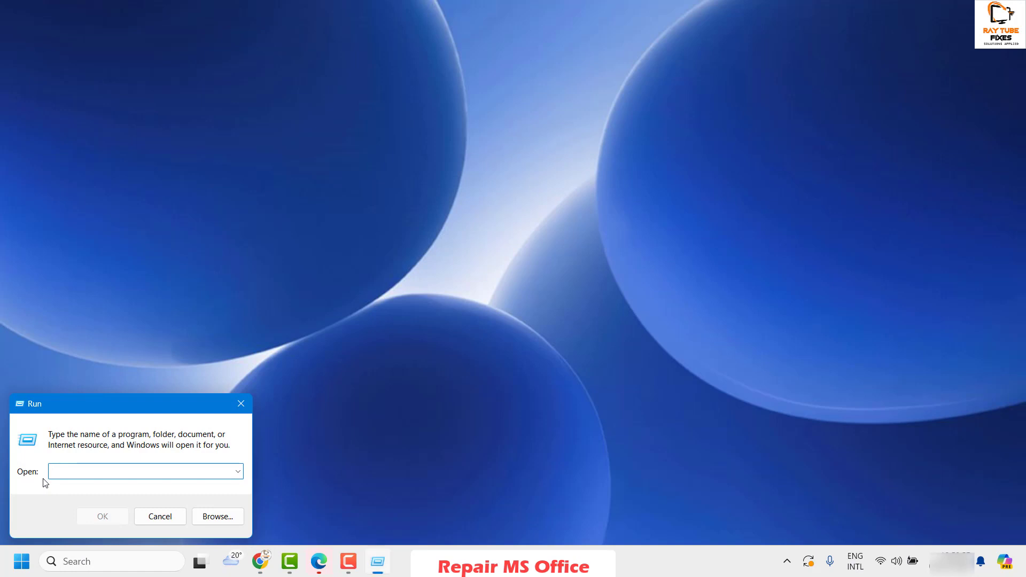
text(appwiz.cpl)
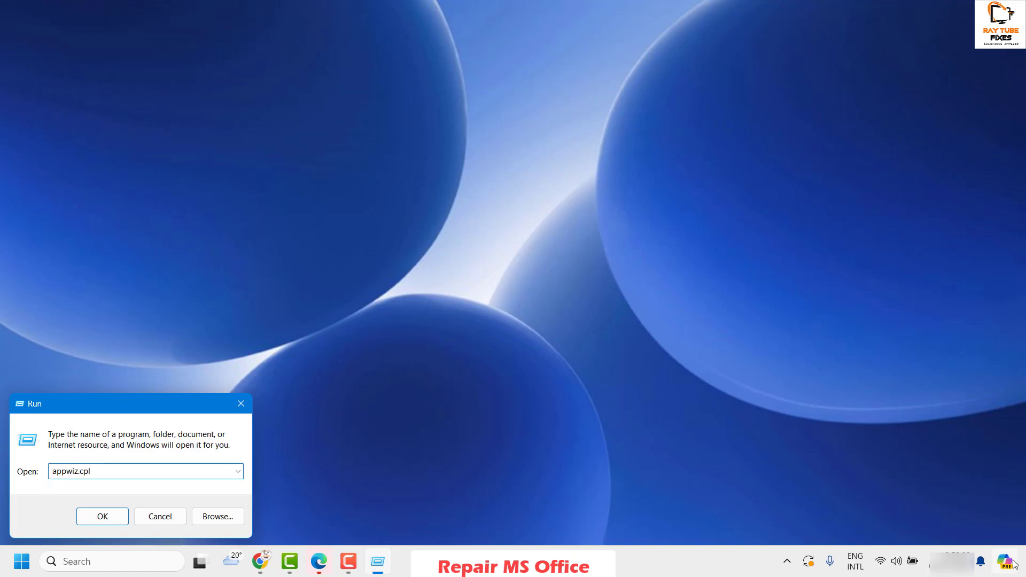
click(104, 520)
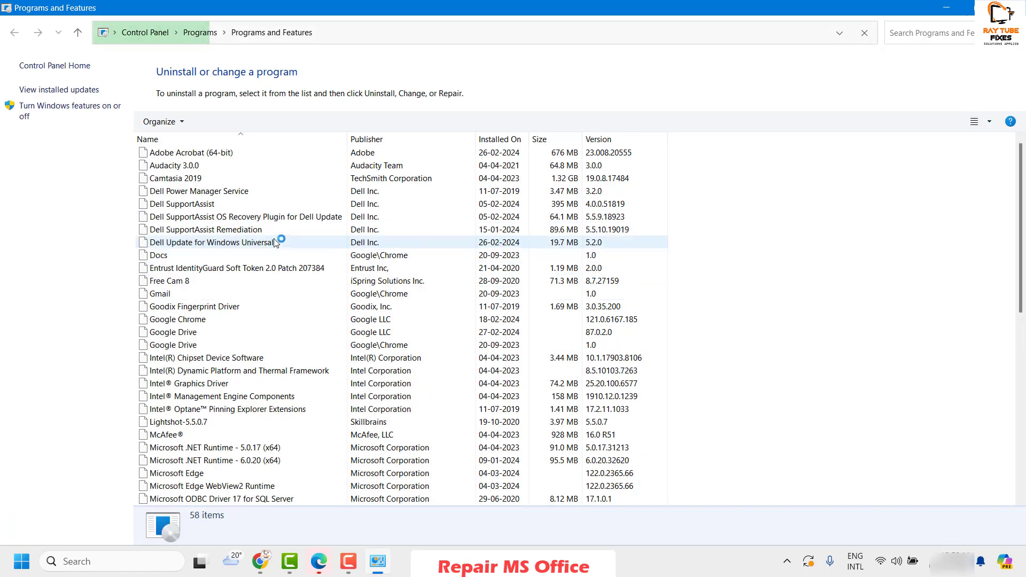
Select Microsoft Office Professional Plus 2019 in the installed programs list.
click(201, 357)
text(mi)
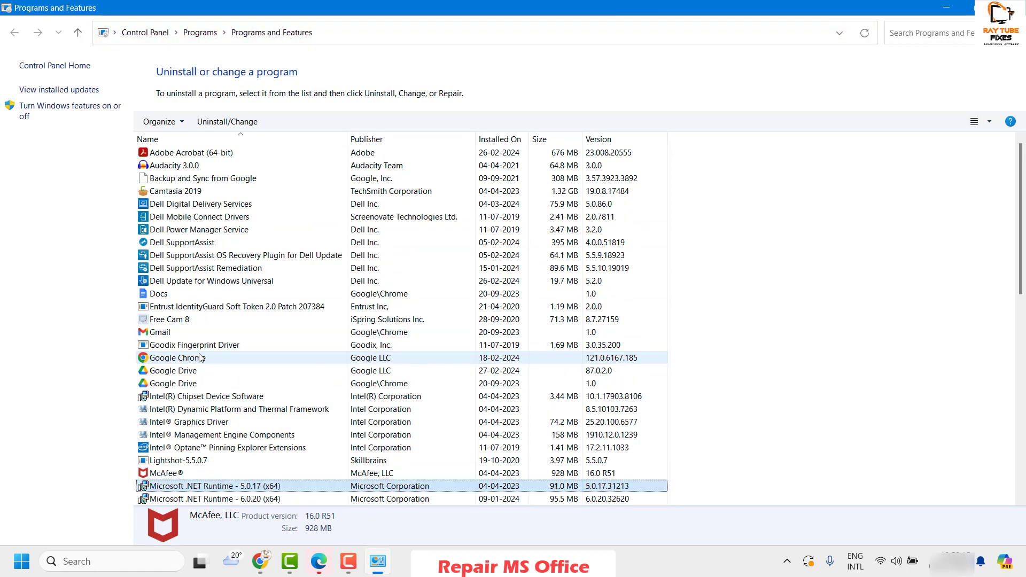
scroll(220, 349, down, 2)
scroll(220, 348, down, 5)
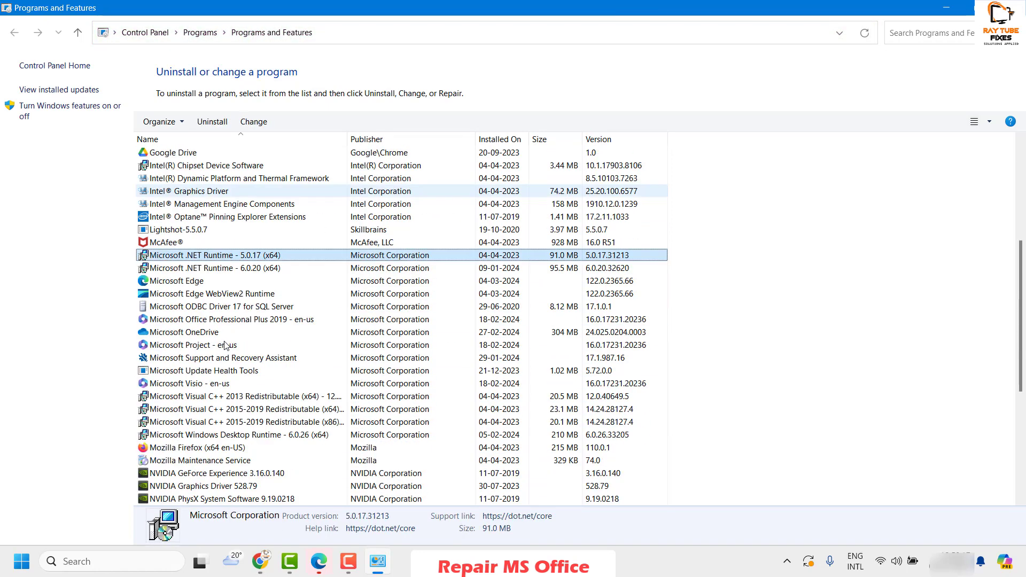
click(235, 320)
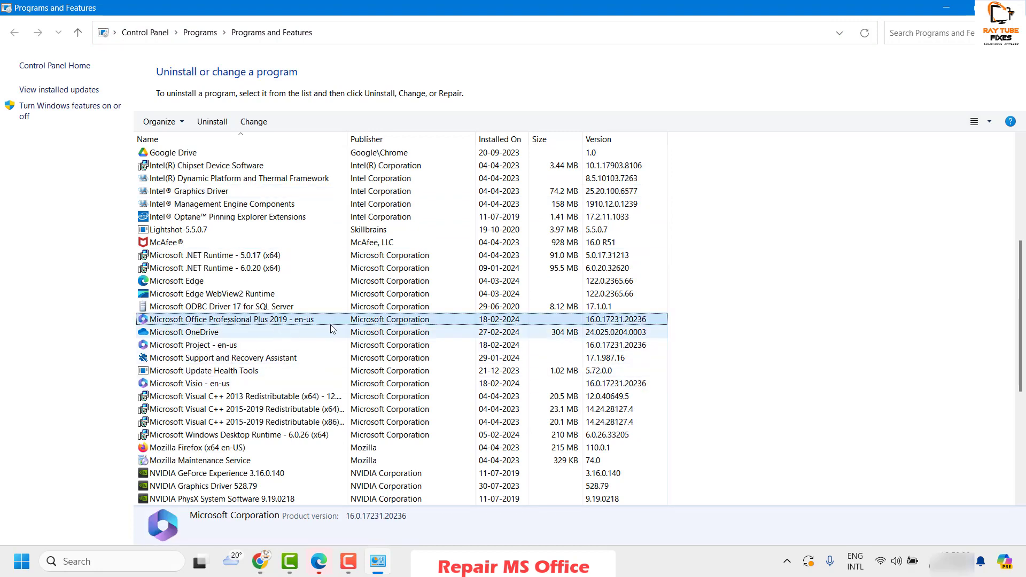
Choose Online Repair for Office, then cancel and close Programs and Features.
click(258, 124)
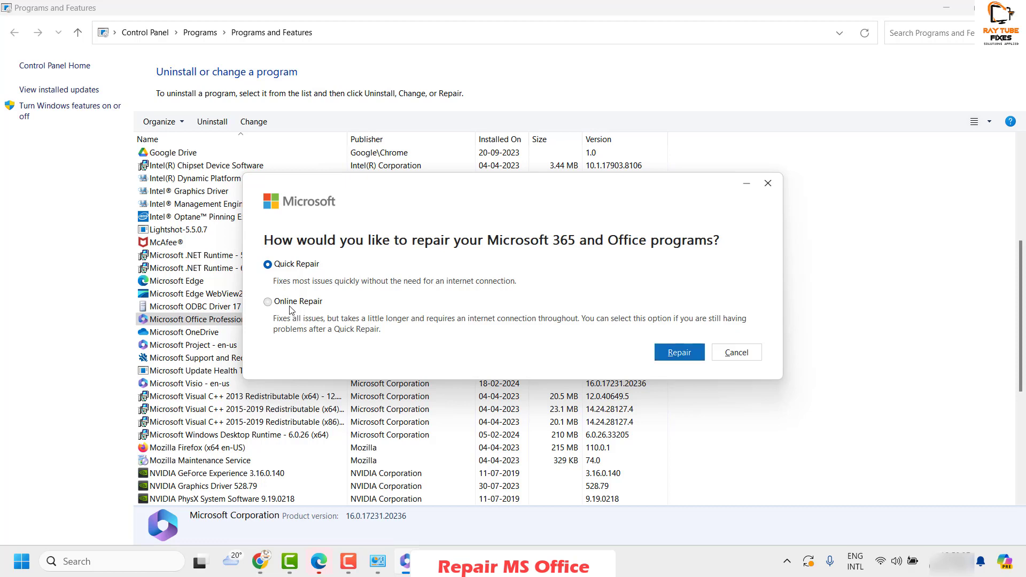
click(291, 308)
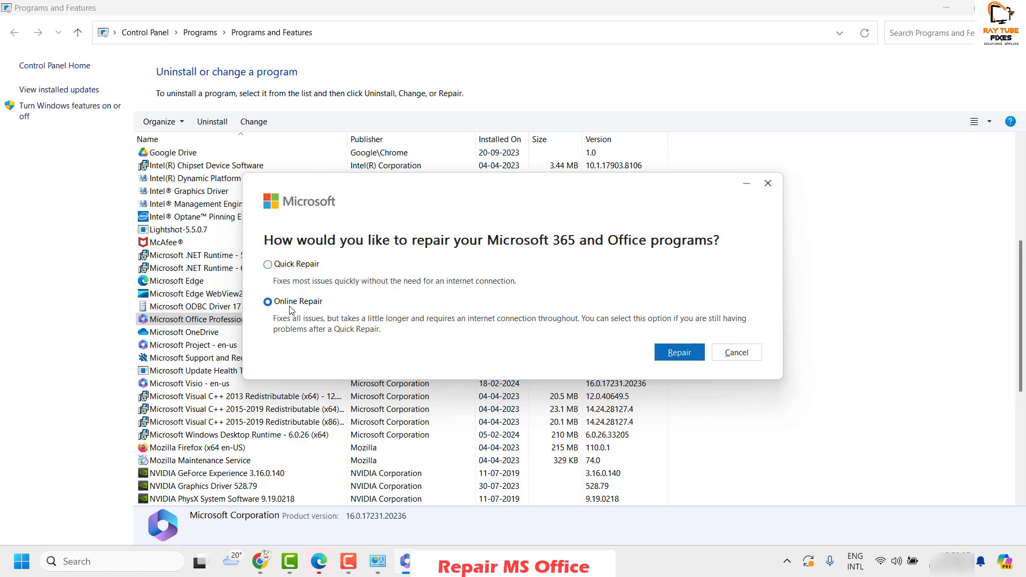
click(732, 354)
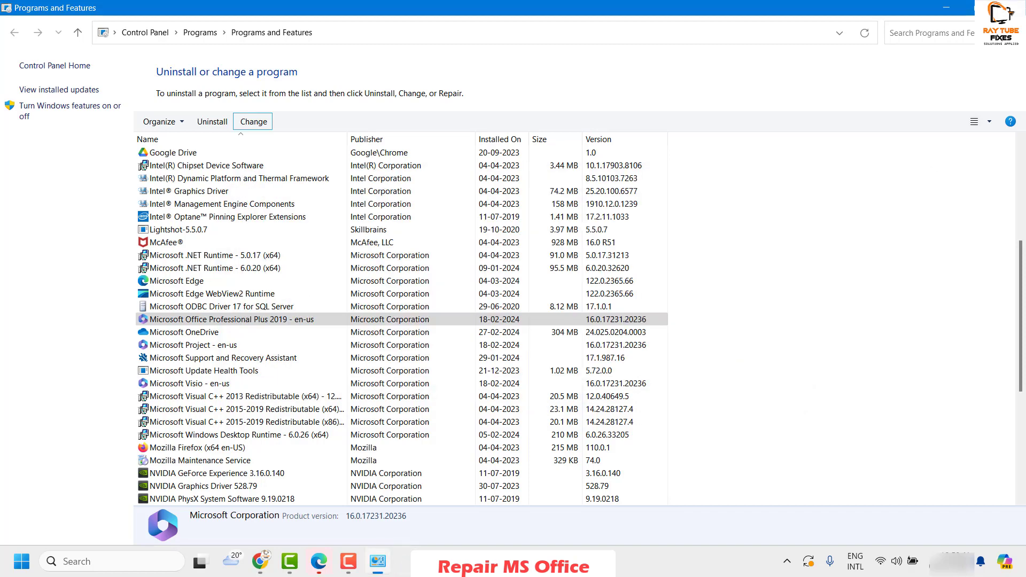
click(1013, 7)
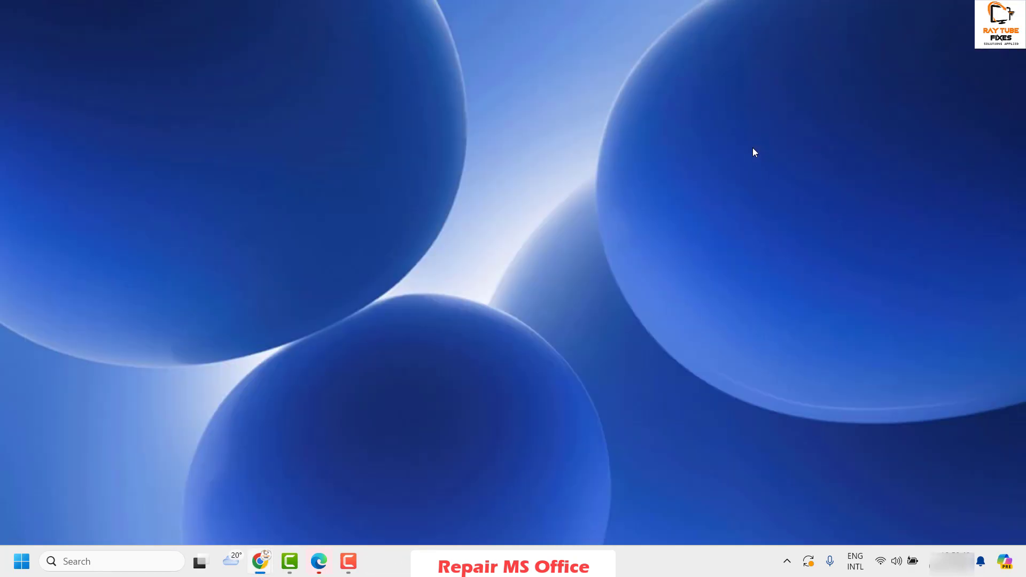